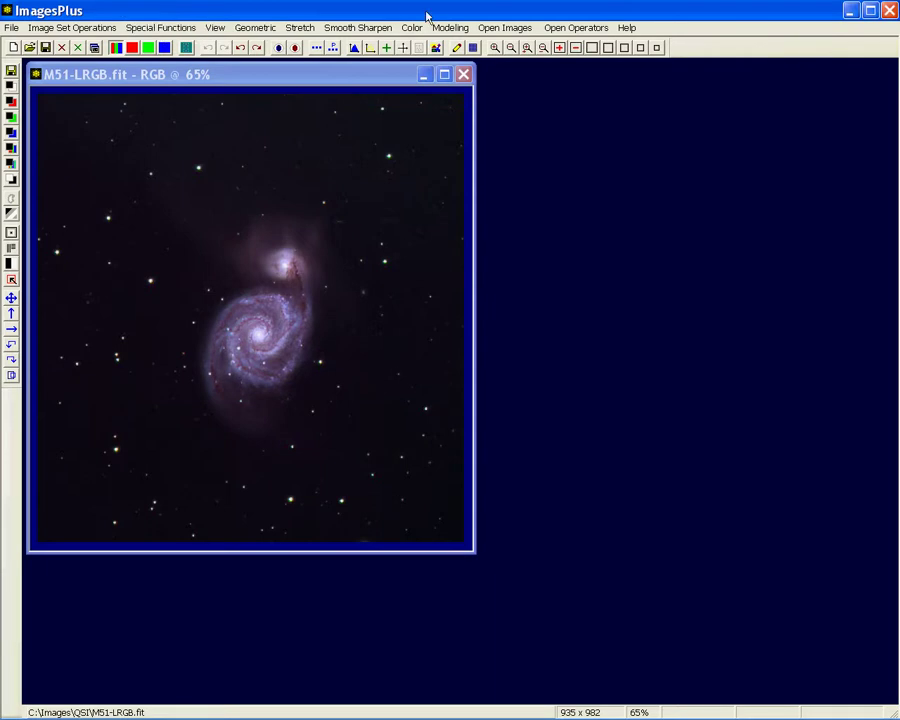
left_click(412, 27)
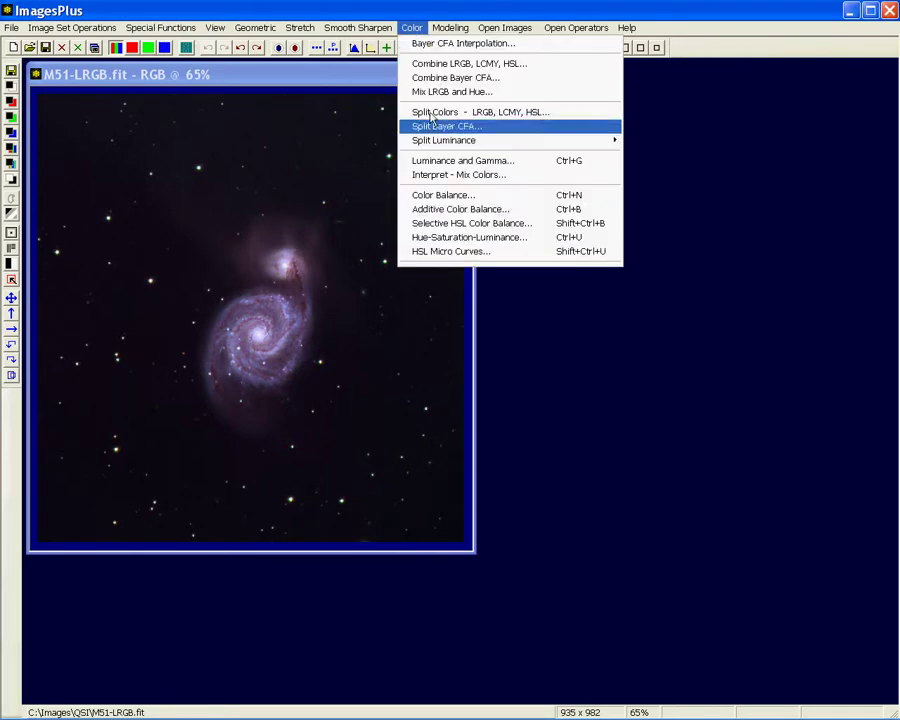
left_click(449, 199)
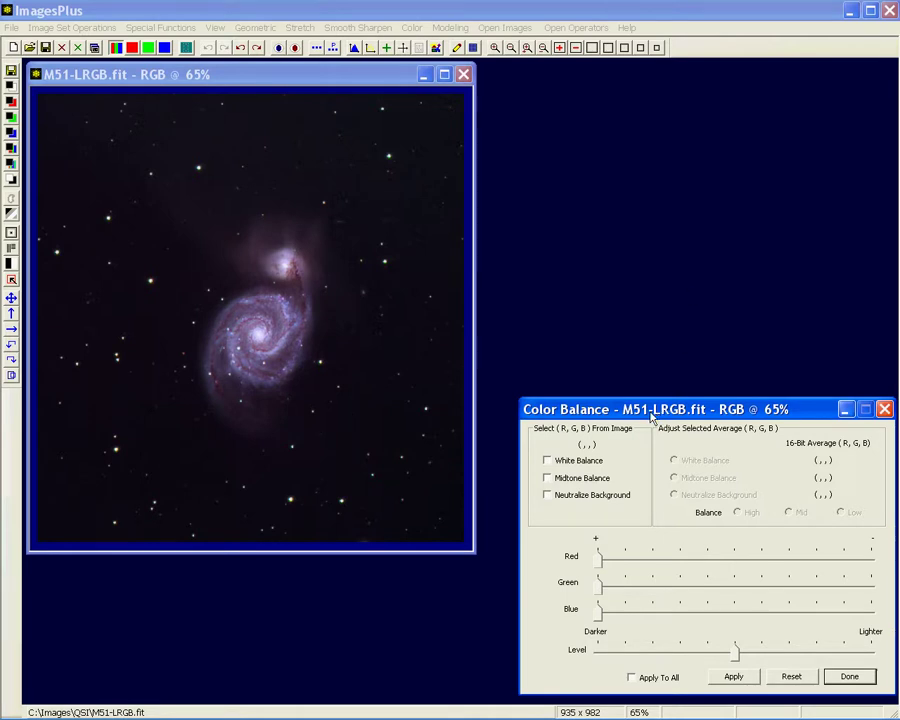
left_click_drag(645, 410, 643, 396)
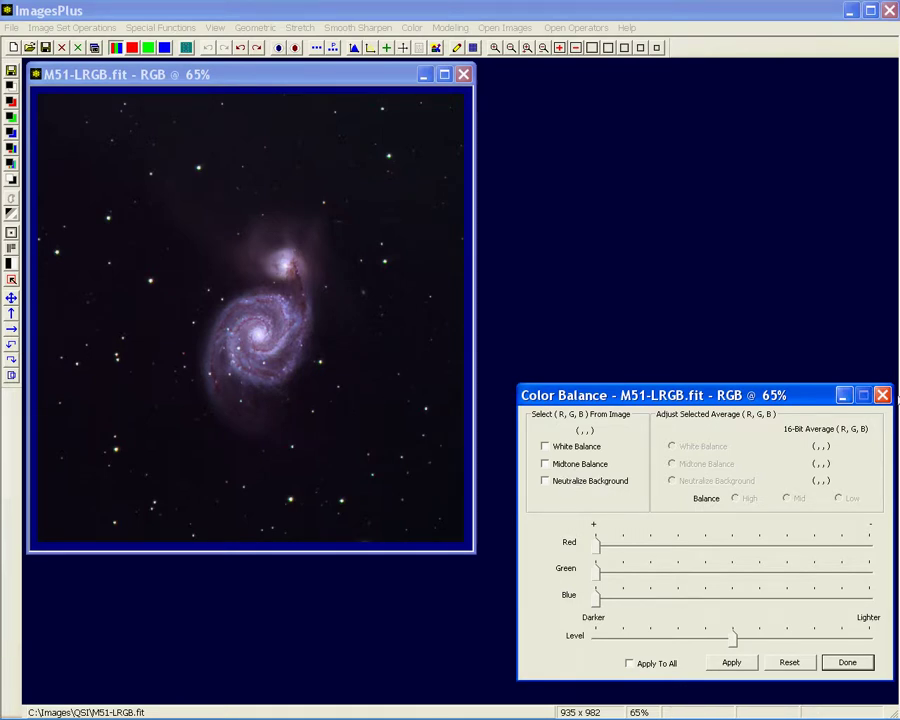
key("Escape")
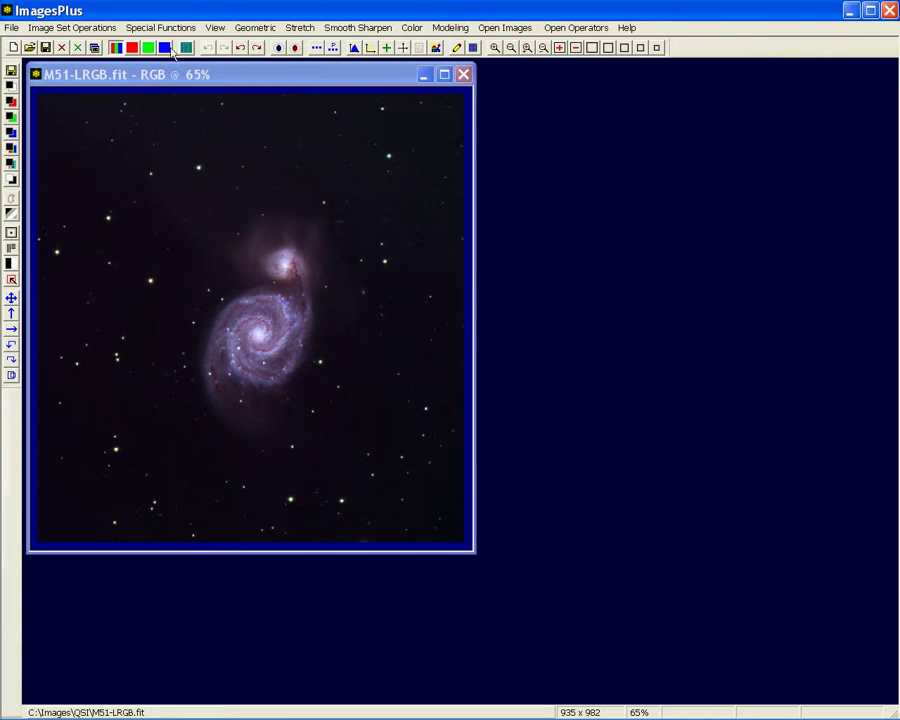
Start Multi Point Planar Flatten Background and place a background point in the dark sky near the image's lower-right corner.
left_click(136, 30)
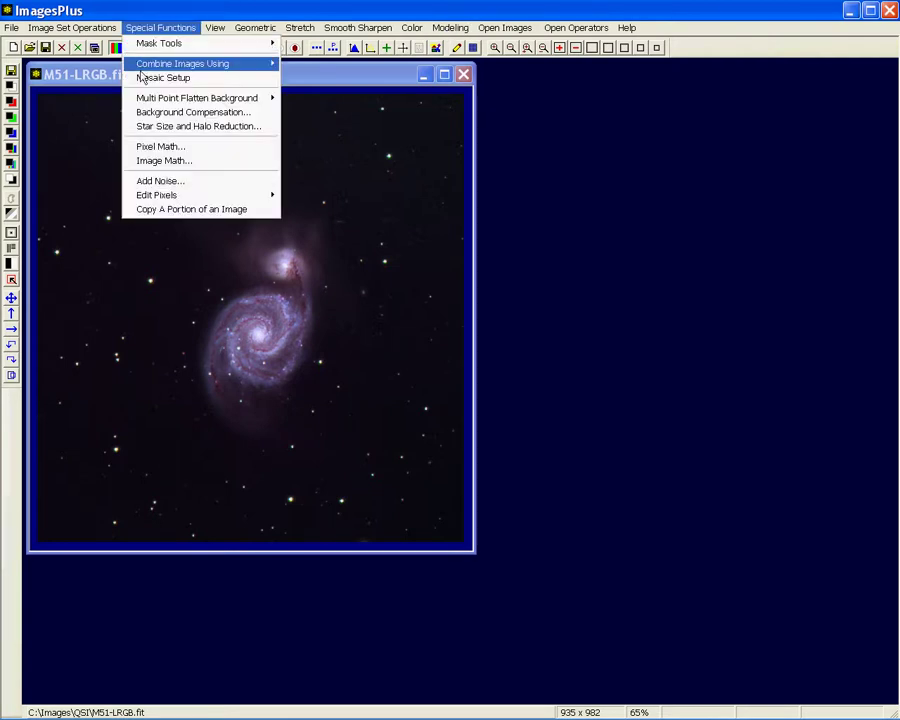
mouse_move(161, 97)
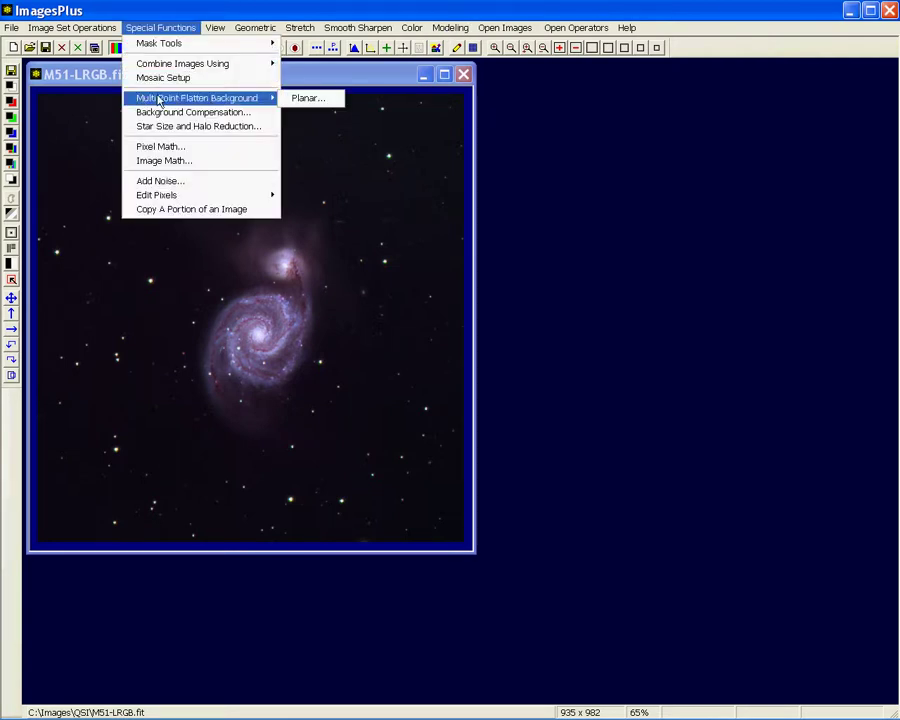
left_click(297, 104)
left_click_drag(727, 383, 720, 377)
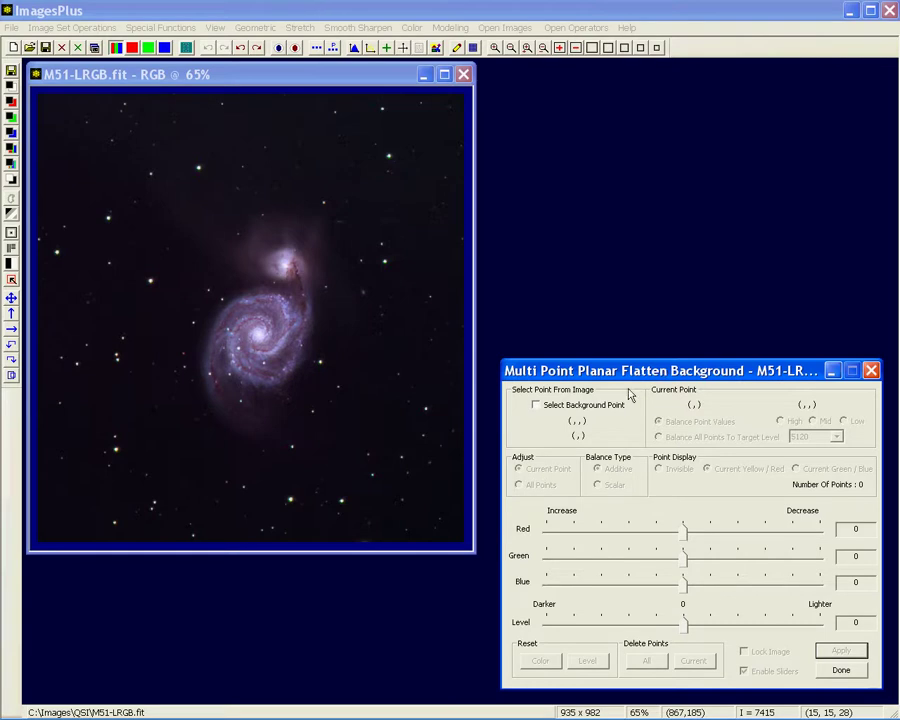
left_click(579, 412)
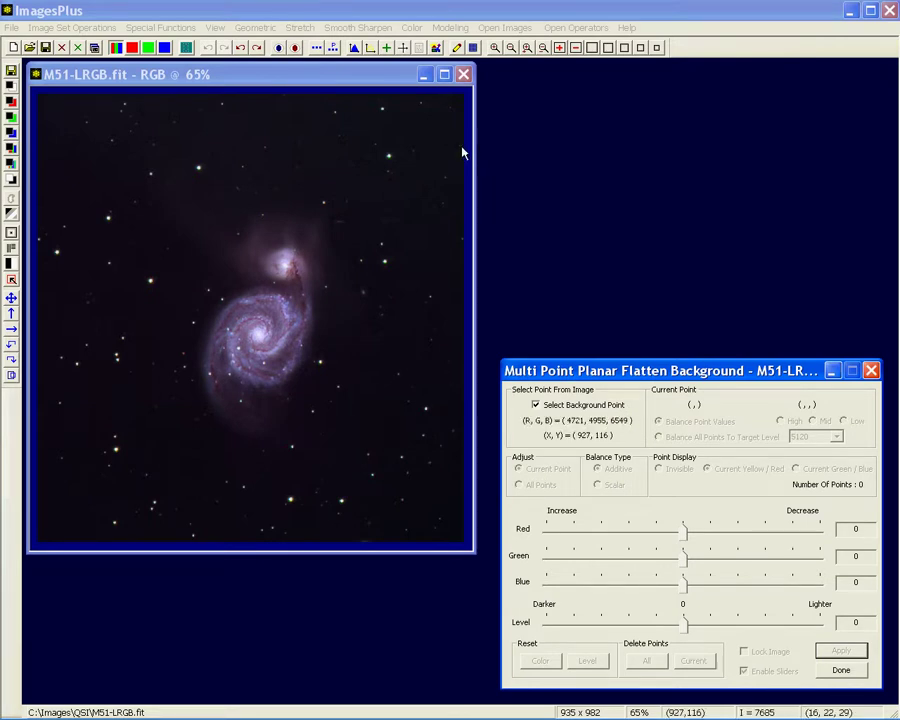
left_click(434, 500)
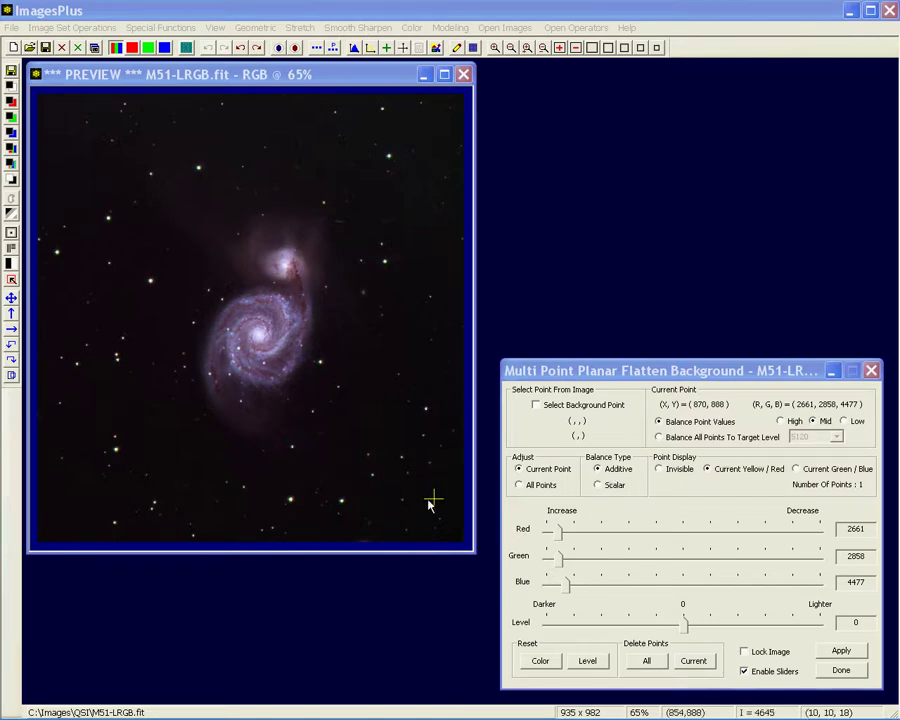
Try red 1853, green 6570 and blue 2022 for the lower-right background point, reset its colour and nudge its level.
mouse_move(558, 534)
left_mouse_down()
mouse_move(615, 538)
mouse_move(557, 534)
left_mouse_up()
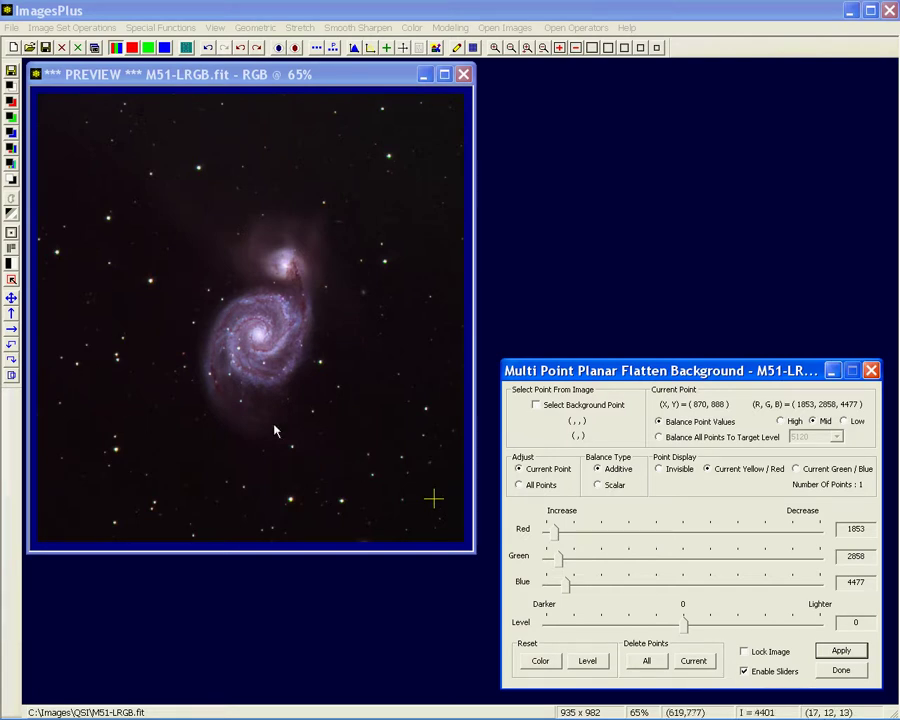
mouse_move(562, 564)
left_mouse_down()
mouse_move(617, 562)
mouse_move(576, 566)
mouse_move(599, 587)
mouse_move(557, 588)
left_mouse_up()
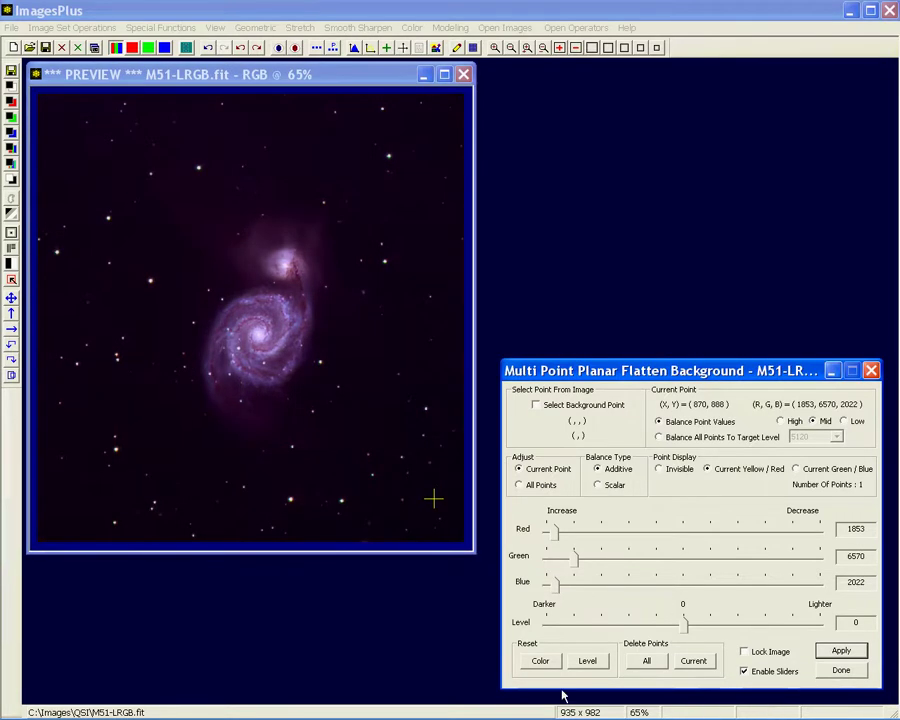
left_click(536, 664)
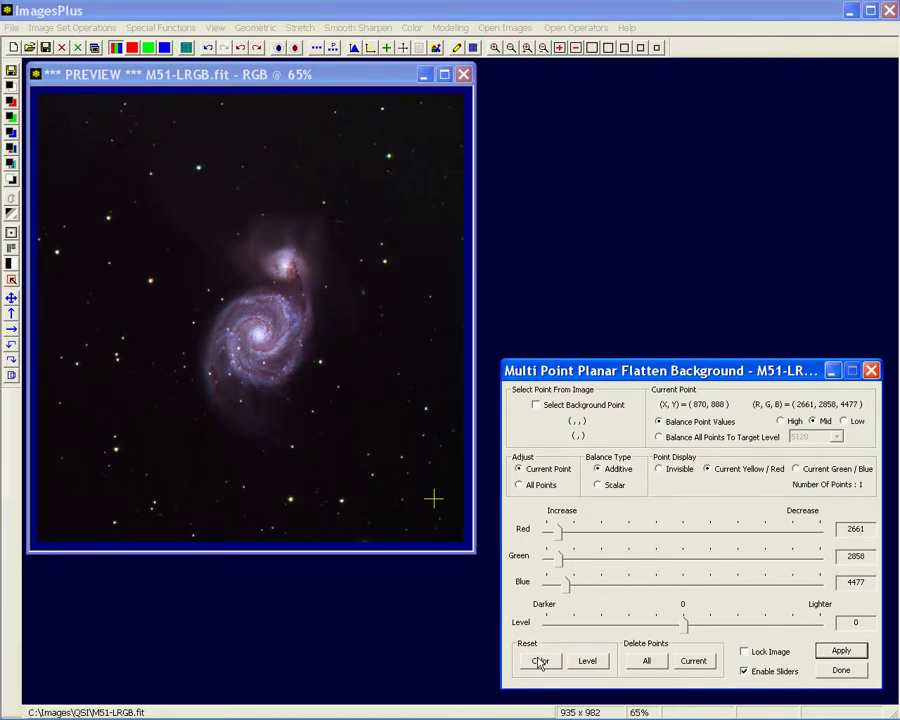
mouse_move(683, 624)
left_mouse_down()
mouse_move(736, 624)
mouse_move(633, 624)
mouse_move(689, 625)
left_mouse_up()
Add three more background points in the dark sky near the image's upper-right, upper-left and lower-left corners.
left_click(537, 405)
left_click(424, 131)
left_click(537, 405)
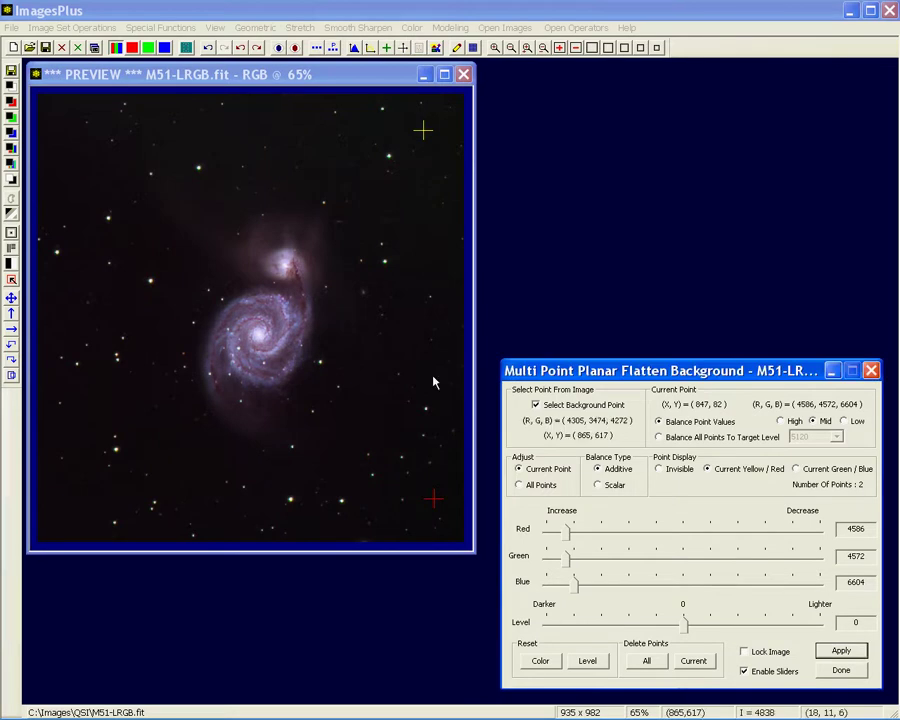
left_click(64, 152)
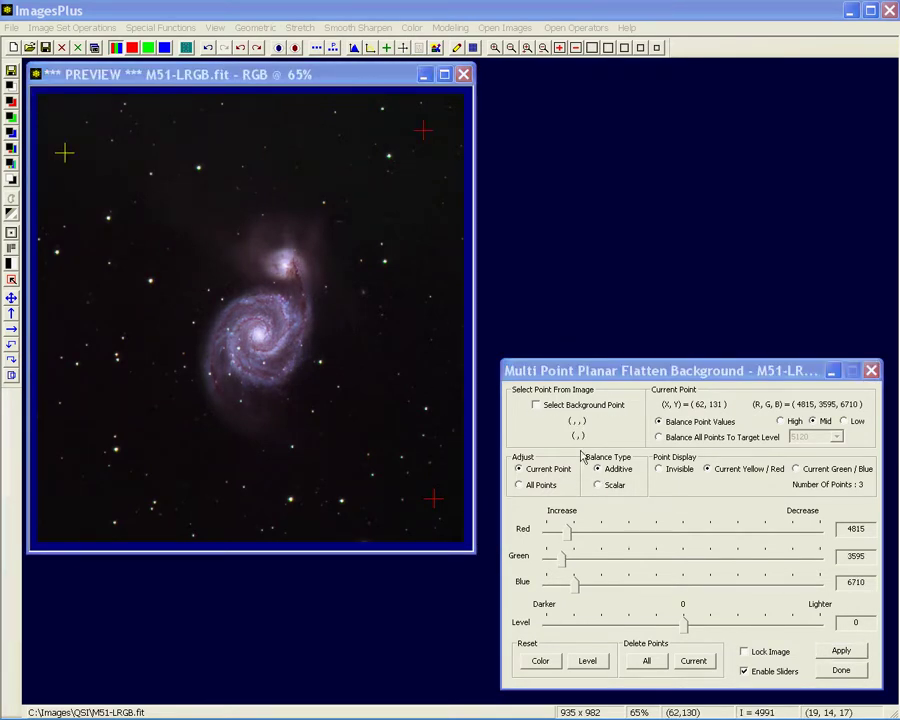
left_click(549, 411)
left_click(84, 496)
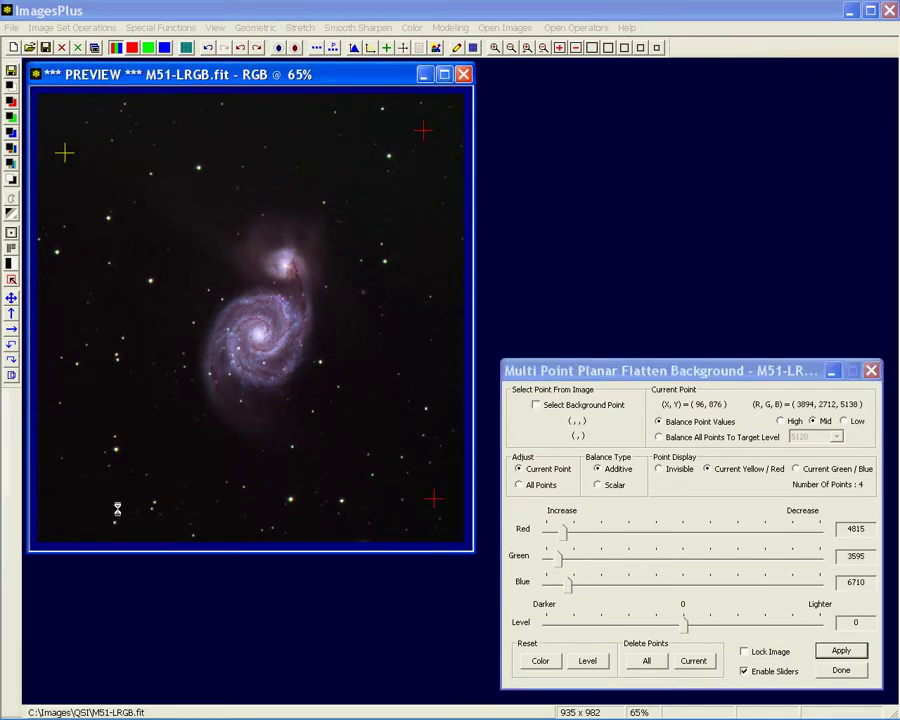
Try levels of 10540 and -10848 on the upper-right background point, and reset its level.
left_click(66, 154)
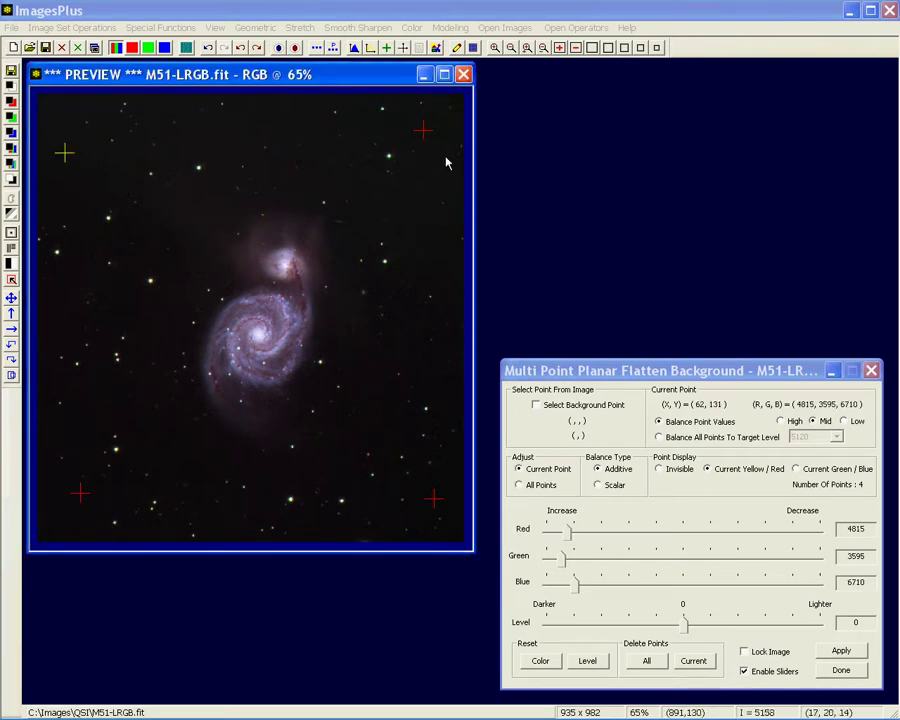
left_click(423, 131)
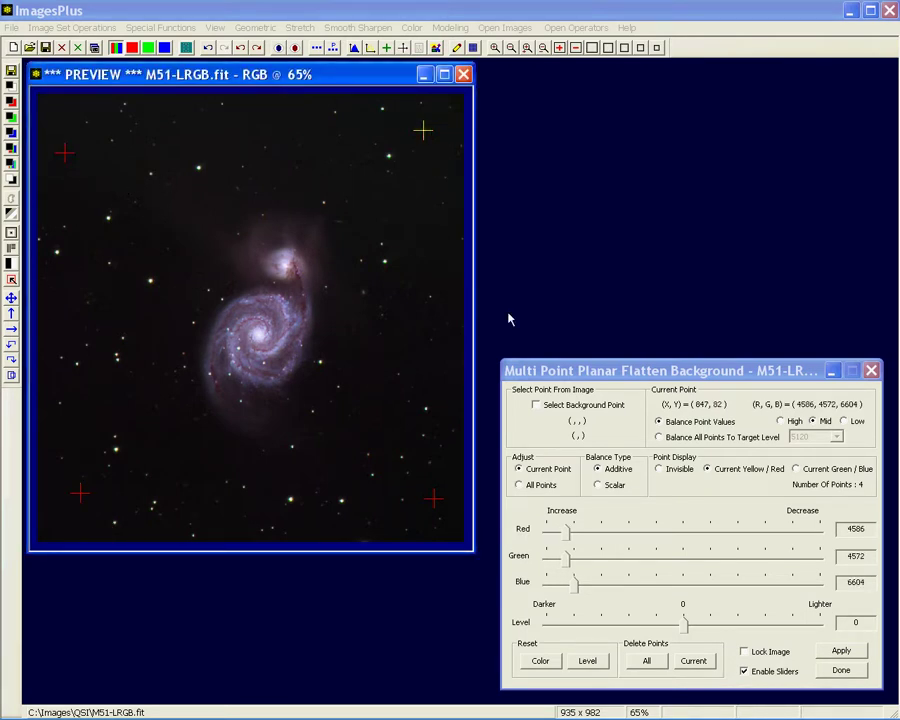
left_click(684, 625)
left_click_drag(684, 628, 754, 620)
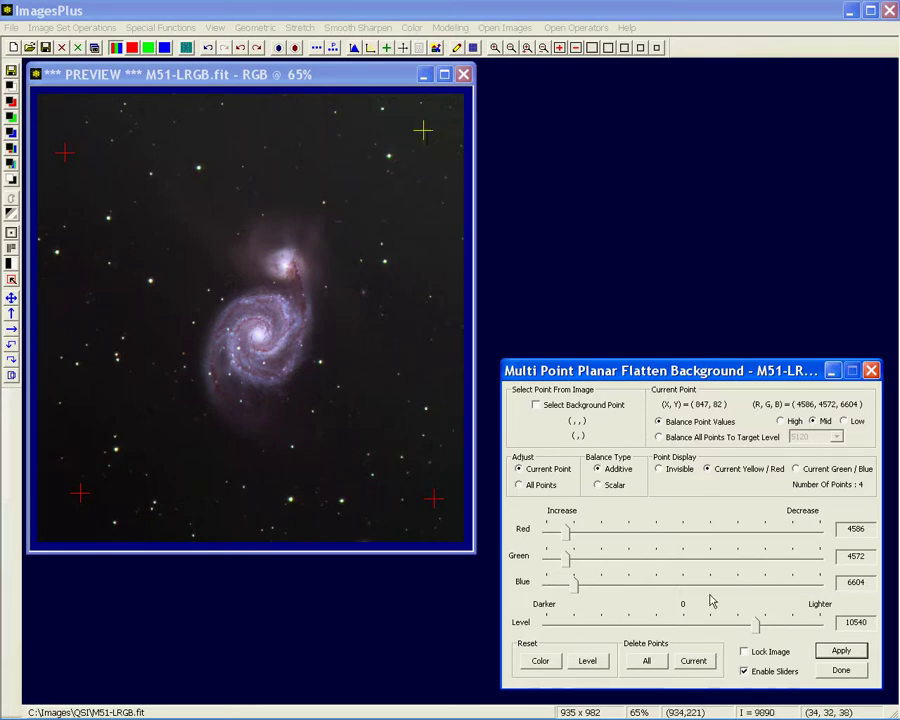
left_click_drag(757, 623, 606, 624)
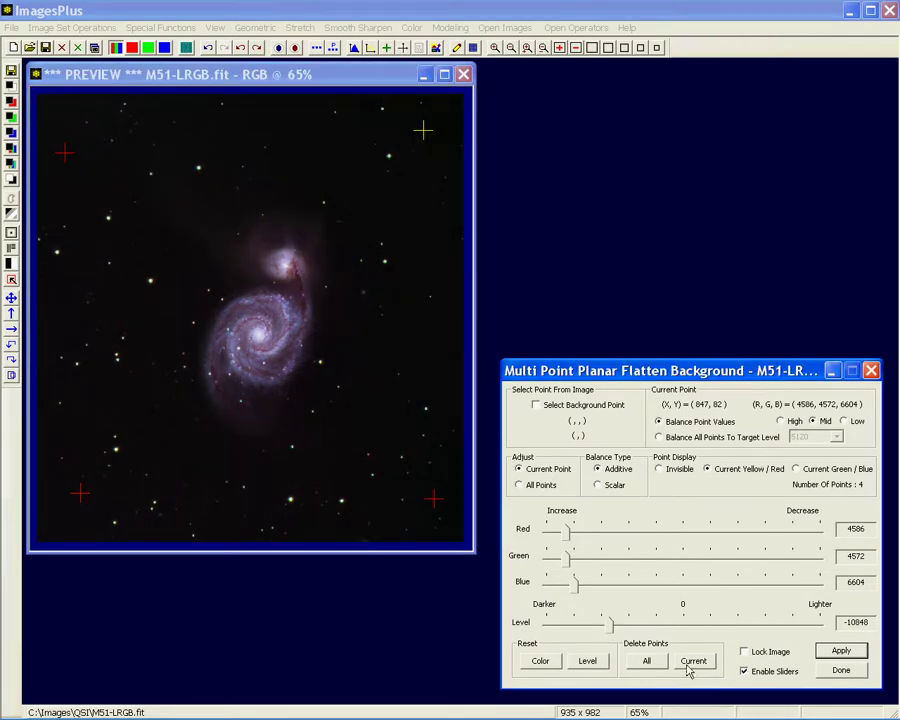
left_click(590, 662)
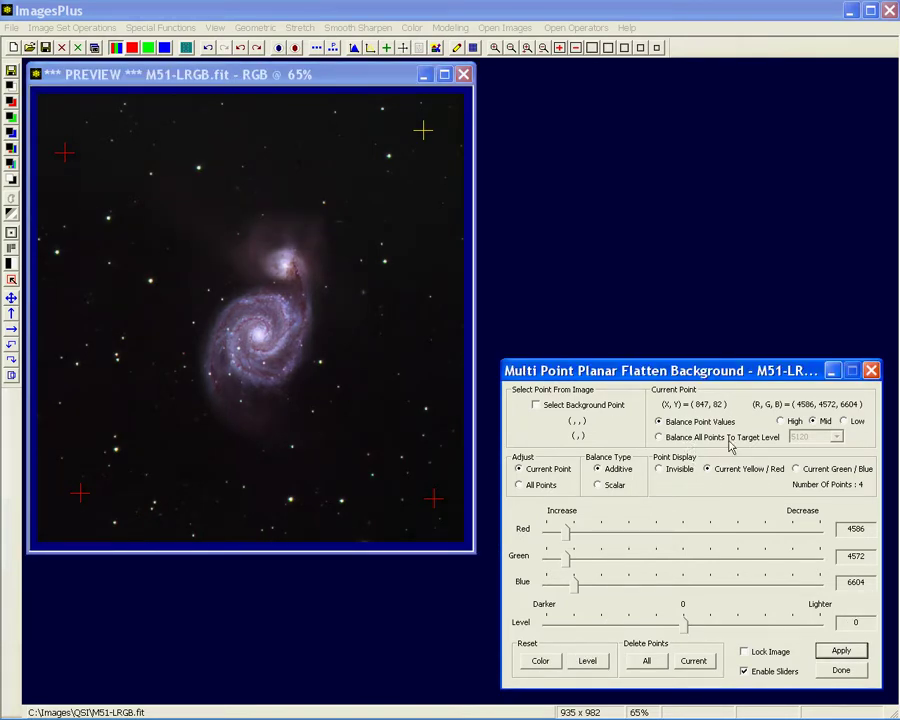
Balance all background points to a target level of 5120 and make the lower-left point current.
left_click(688, 438)
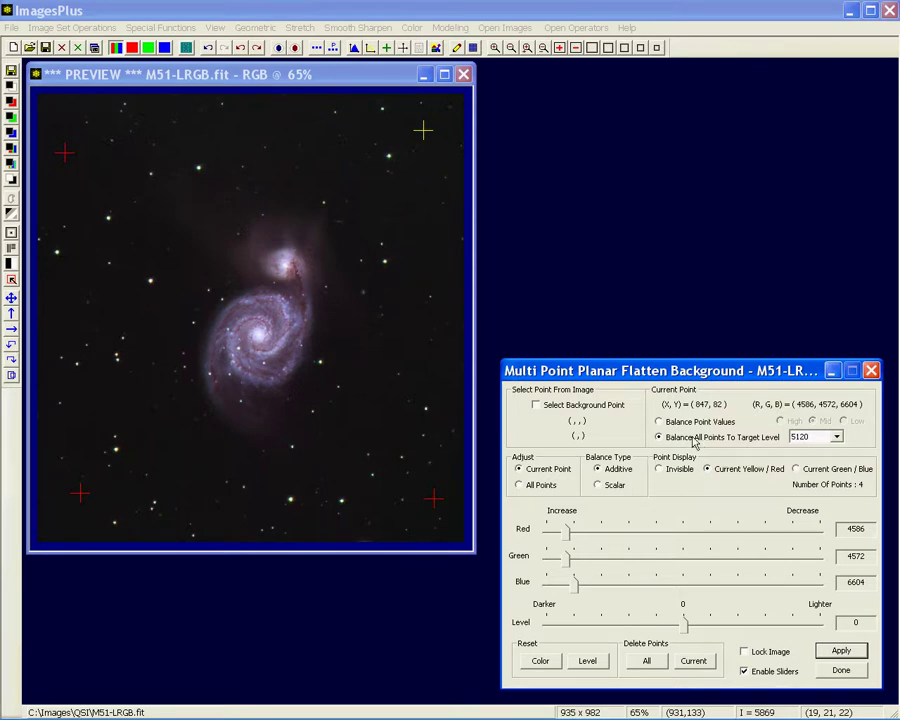
left_click(658, 437)
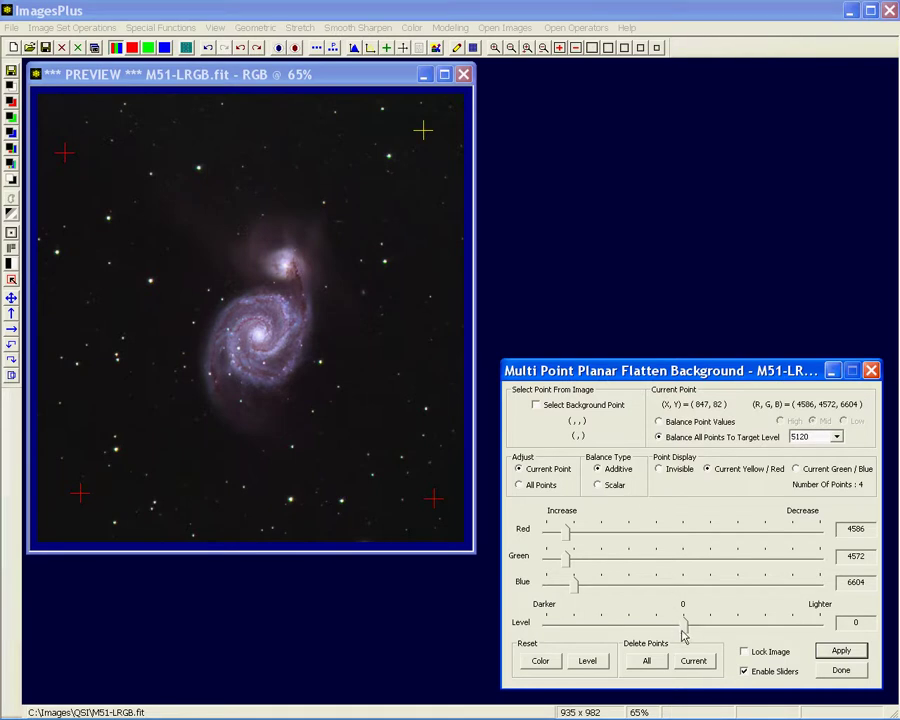
left_click_drag(683, 628, 661, 630)
left_click(80, 492)
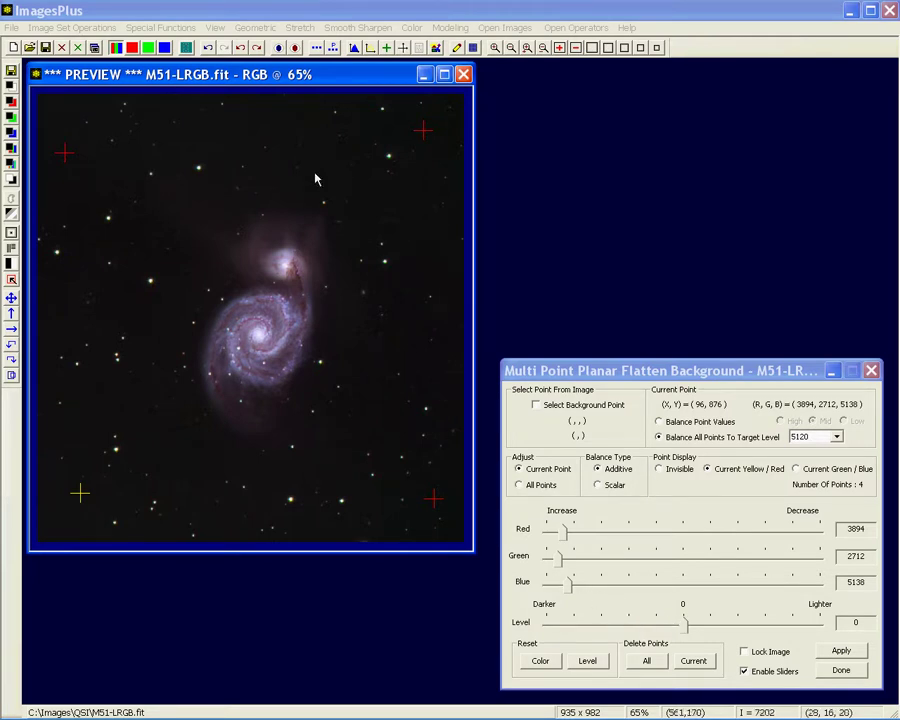
Try a level of -2005 for all background points together, and reset the level.
left_click(546, 486)
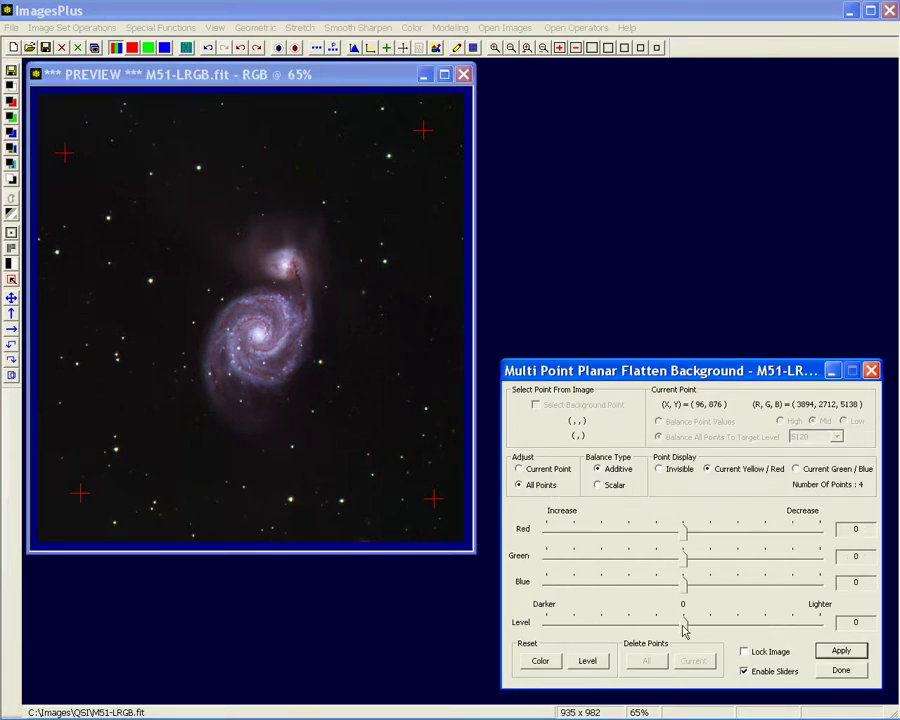
mouse_move(684, 624)
left_mouse_down()
mouse_move(710, 625)
mouse_move(671, 627)
left_mouse_up()
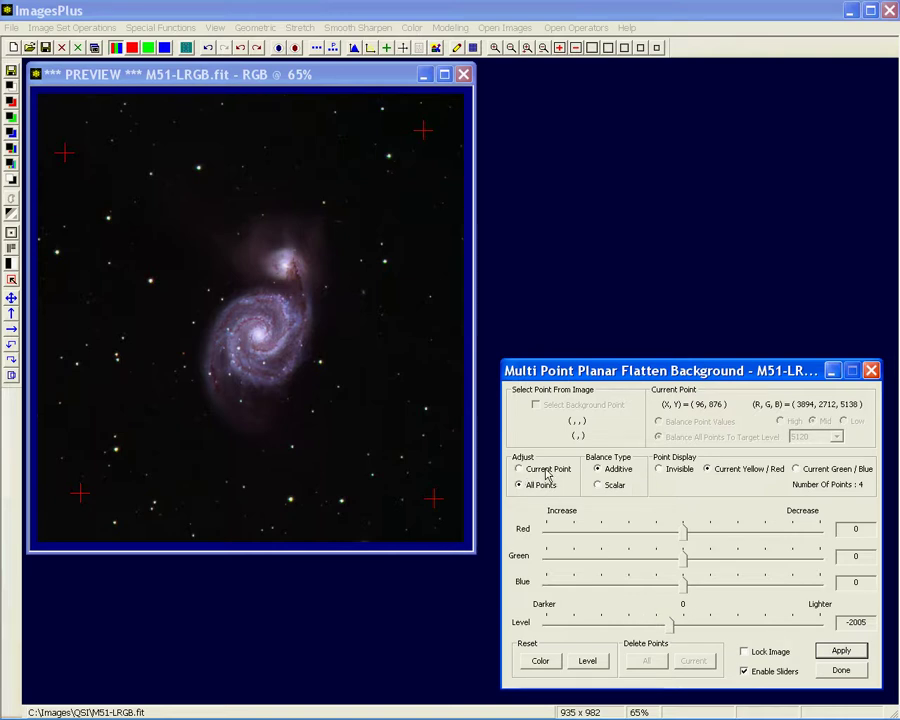
left_click(590, 663)
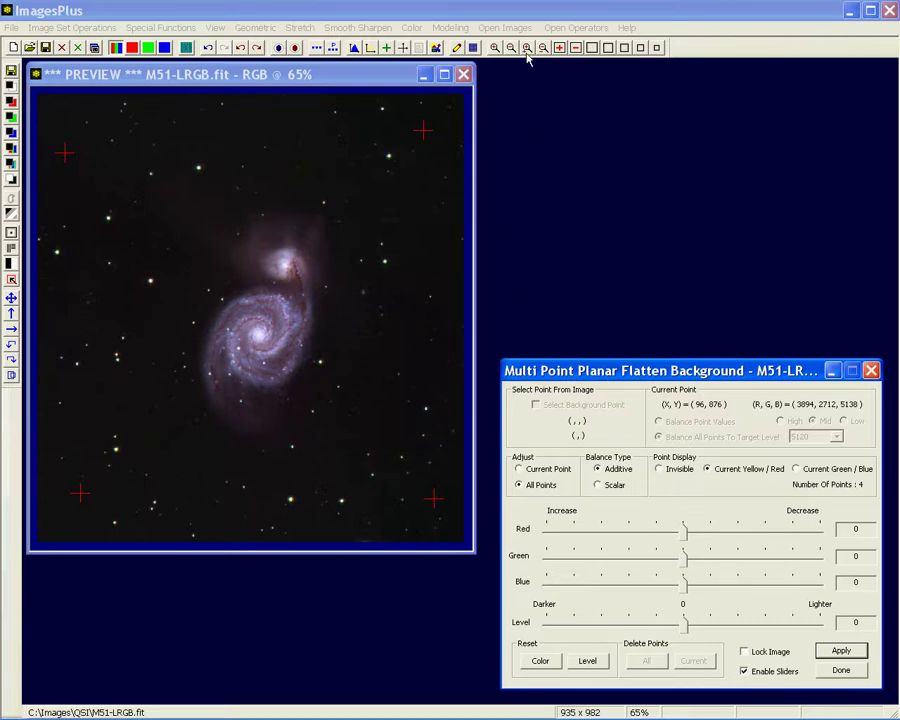
Open the process history of M51-LRGB.fit and bring up the mask surface for the flatten background operation.
left_click(420, 50)
left_click_drag(656, 80, 628, 70)
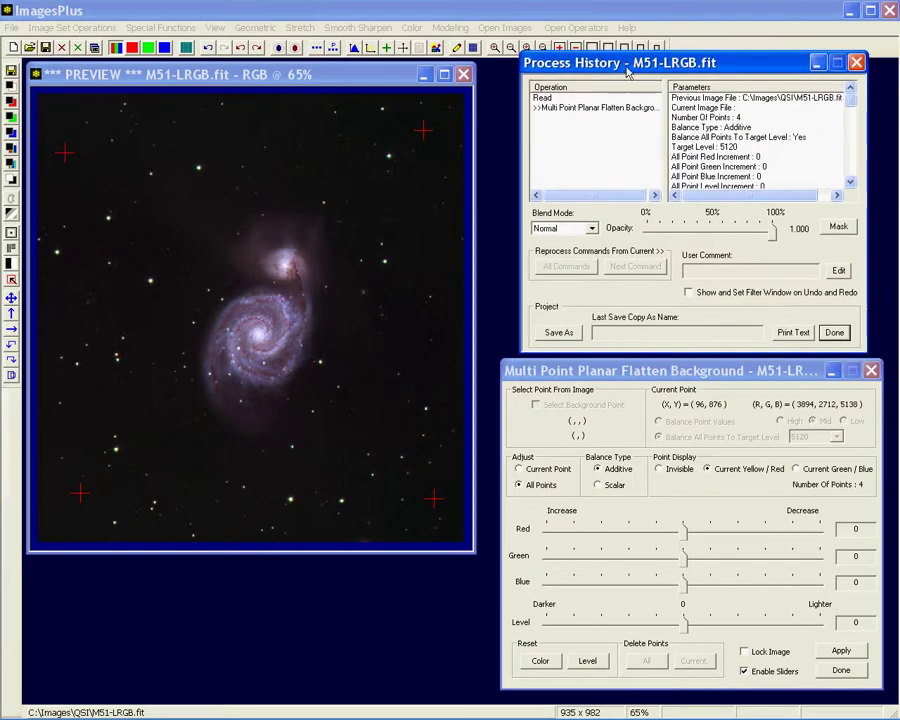
left_click(838, 226)
left_click_drag(581, 20, 646, 22)
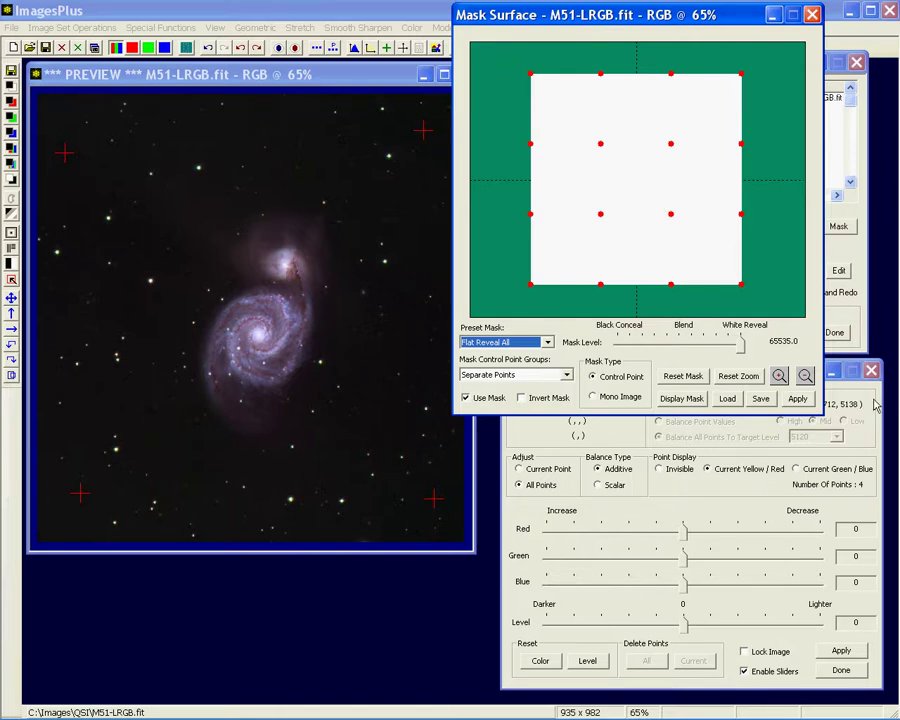
Minimize the flatten background dialog and move the Mask Surface window below the process history's opacity settings.
left_click(875, 403)
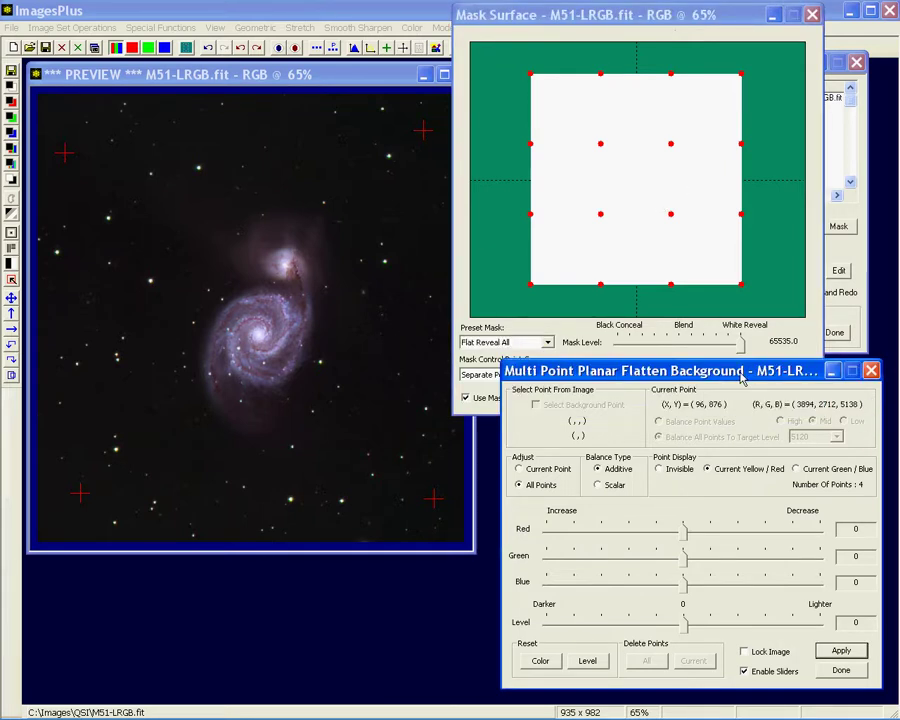
left_click_drag(742, 376, 734, 377)
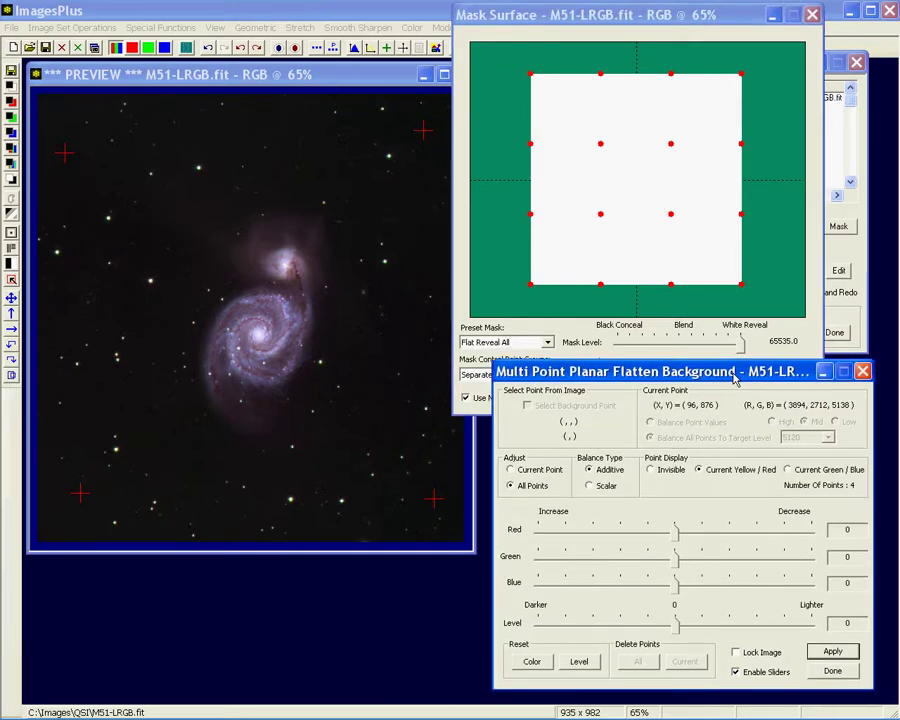
left_click(618, 16)
left_click_drag(618, 16, 661, 8)
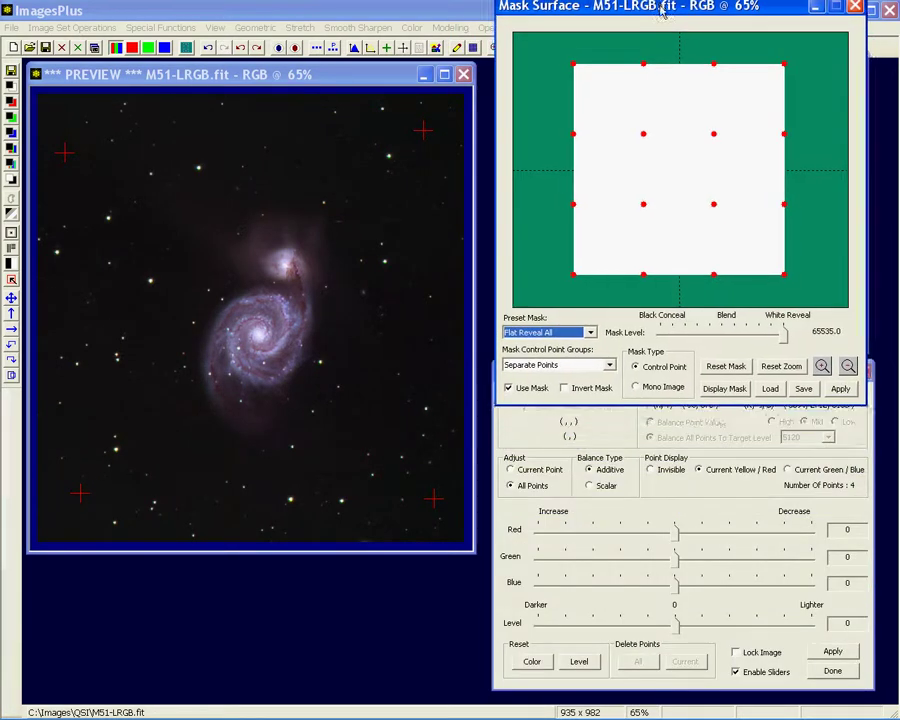
left_click(527, 440)
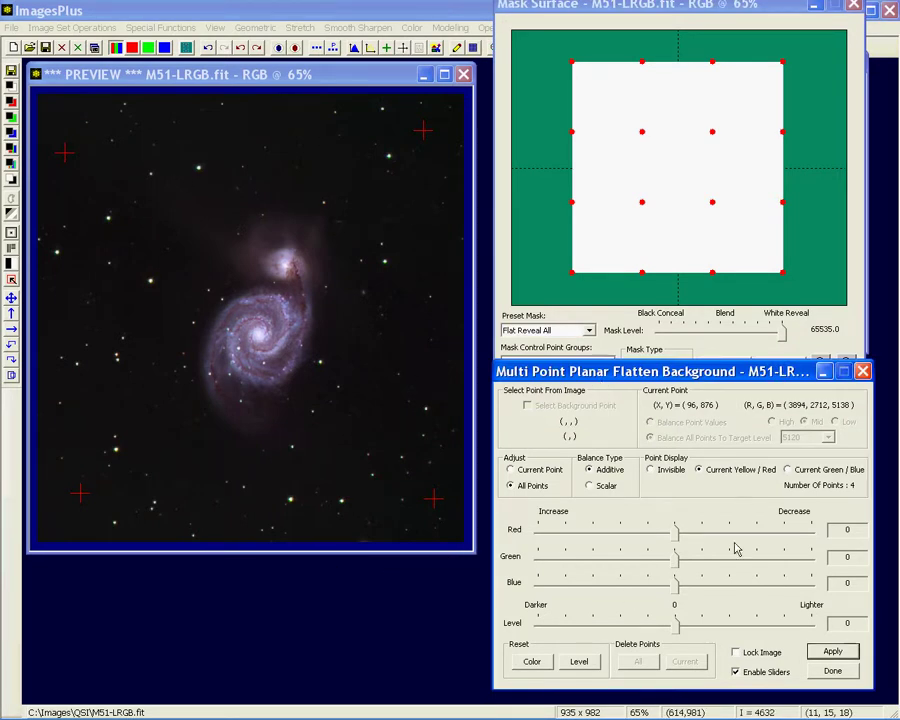
left_click(825, 372)
left_click_drag(632, 8, 636, 259)
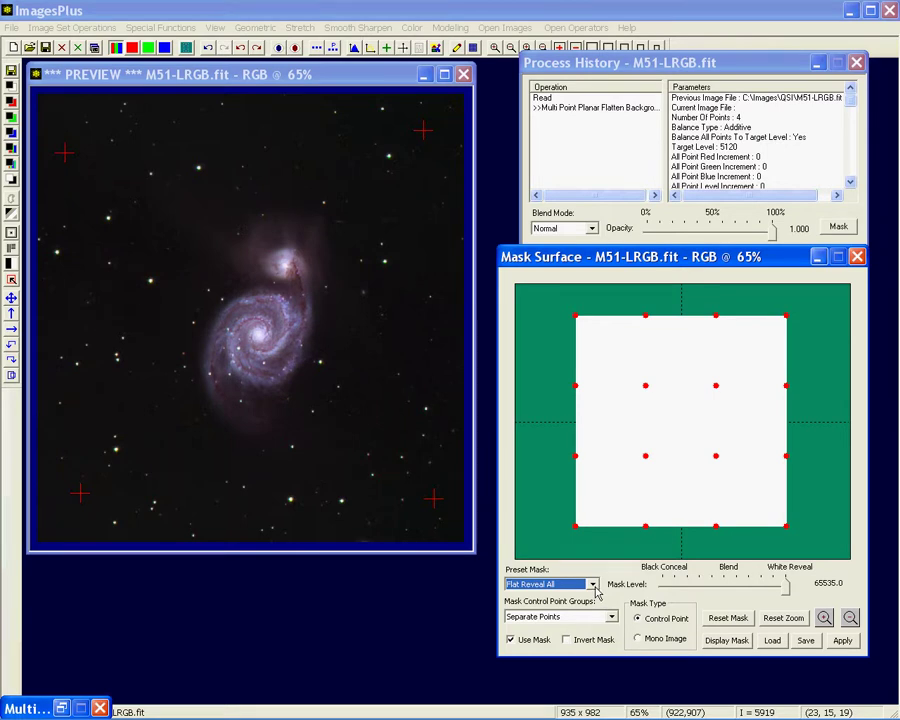
Group the mask's control points as 4 Center and lower them to black so the flattening is concealed over the galaxy.
left_click(611, 617)
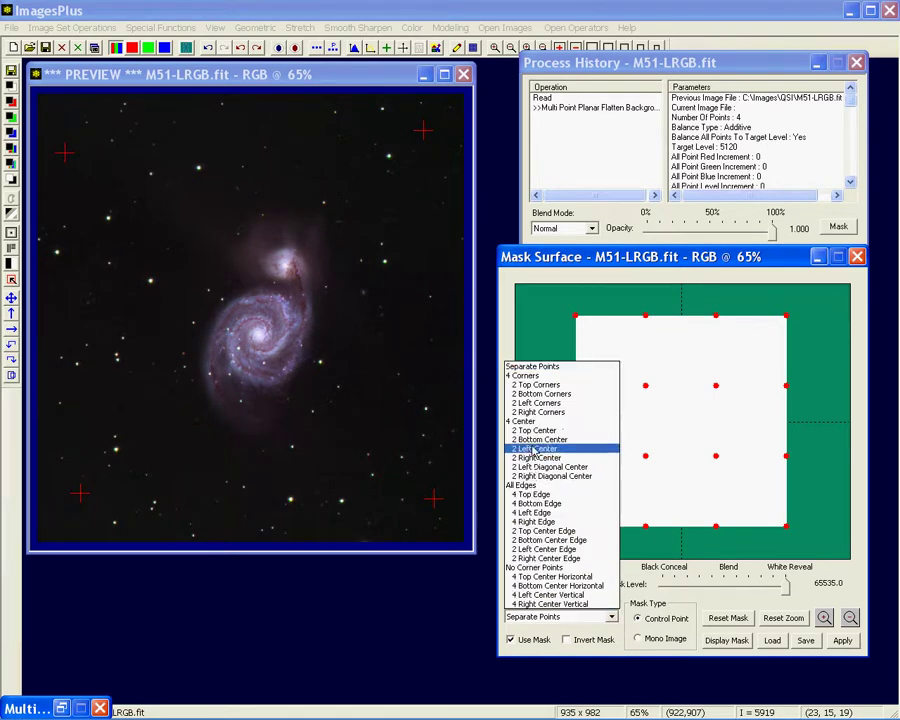
left_click(590, 418)
scroll(645, 456, "down", 10)
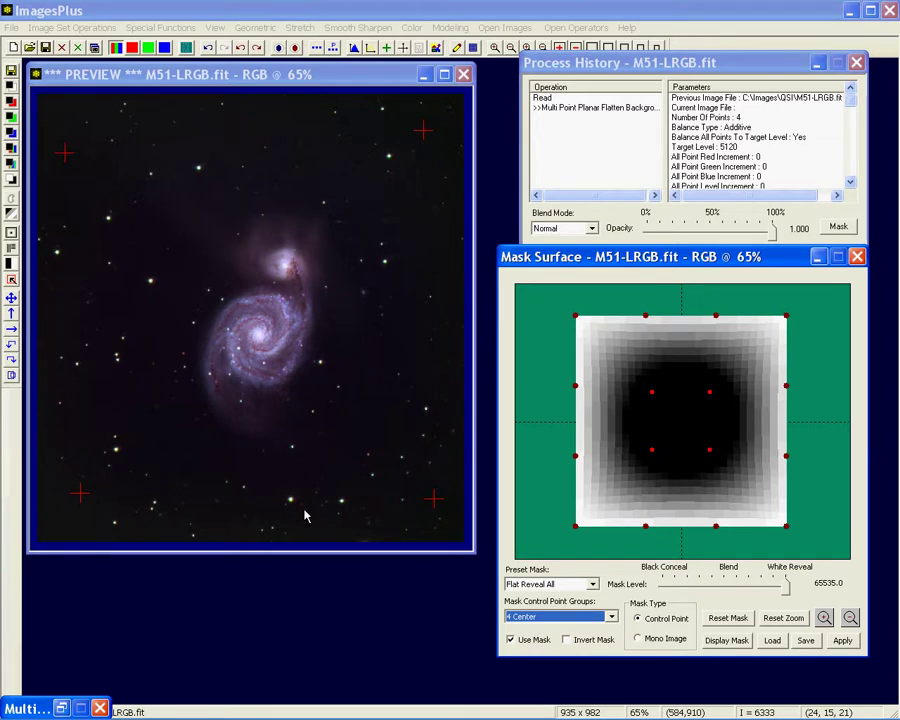
Restore the flatten background dialog, move it over the lower part of the preview, and minimize it again.
left_click(61, 708)
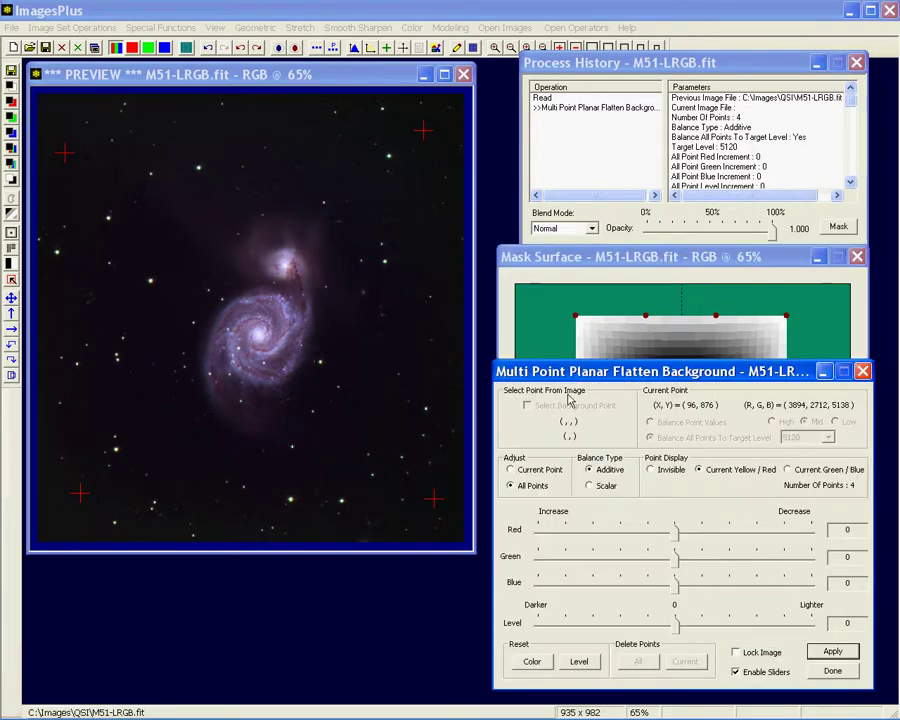
left_click_drag(560, 372, 133, 410)
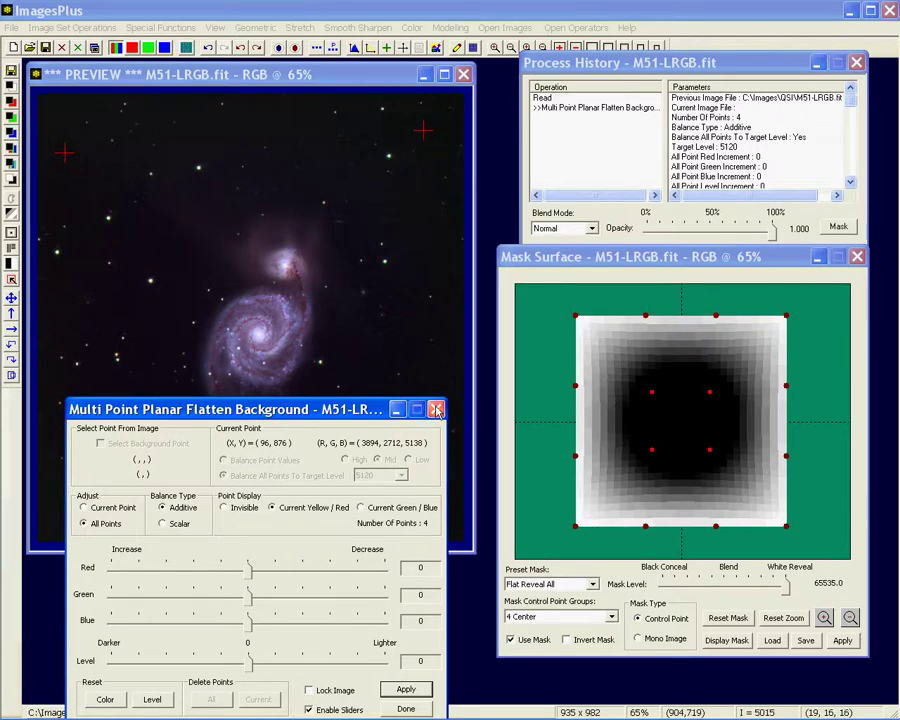
left_click(398, 411)
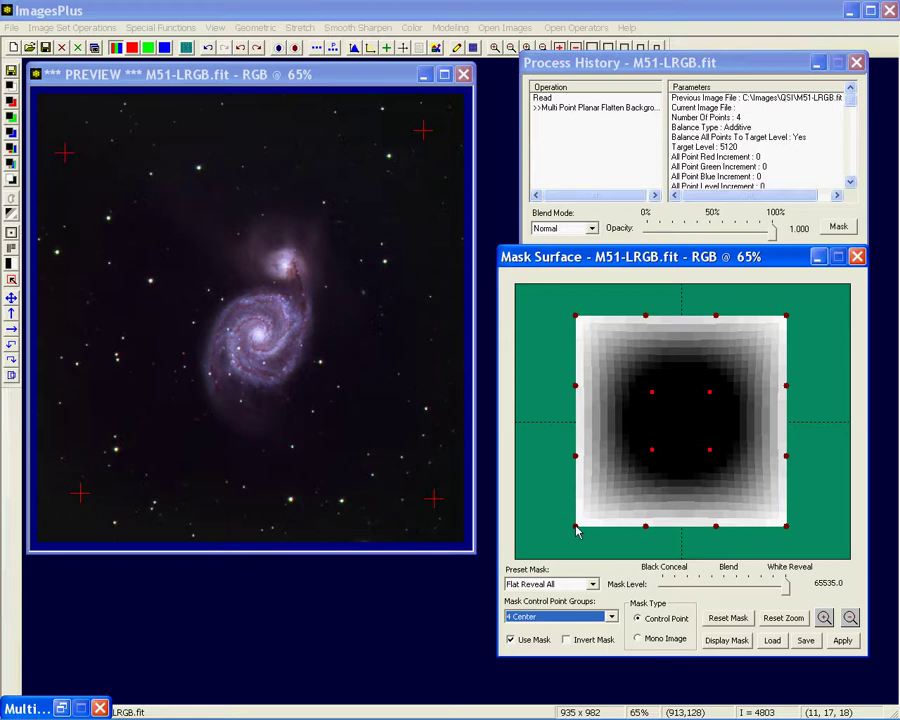
Set the mask's control point grouping to Separate Points and darken the lower-left corner point to black to conceal the flattening there.
left_click(611, 617)
left_click(535, 368)
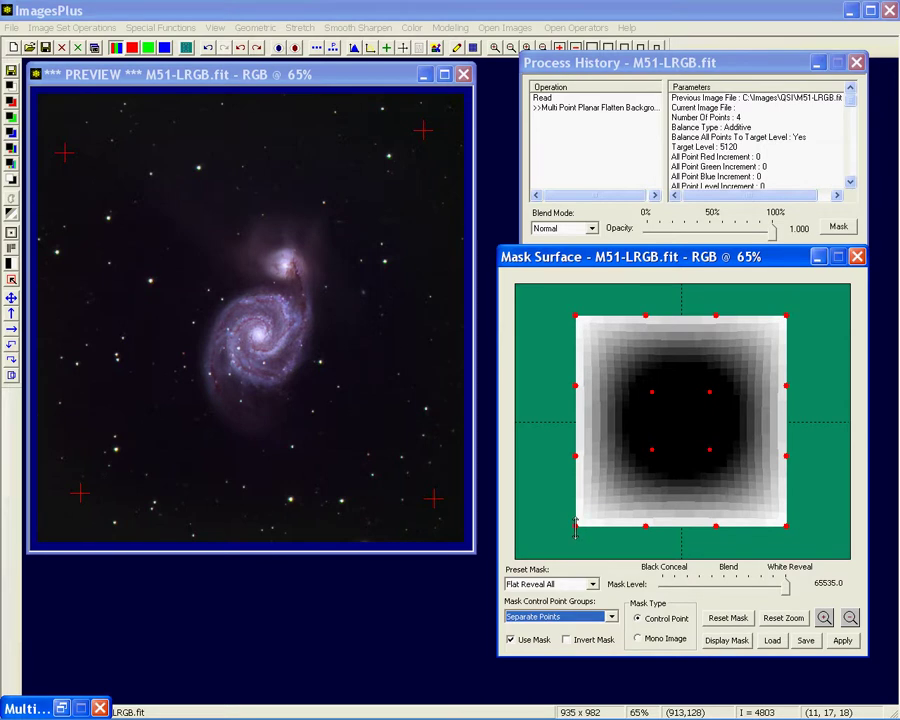
left_click_drag(575, 528, 576, 517)
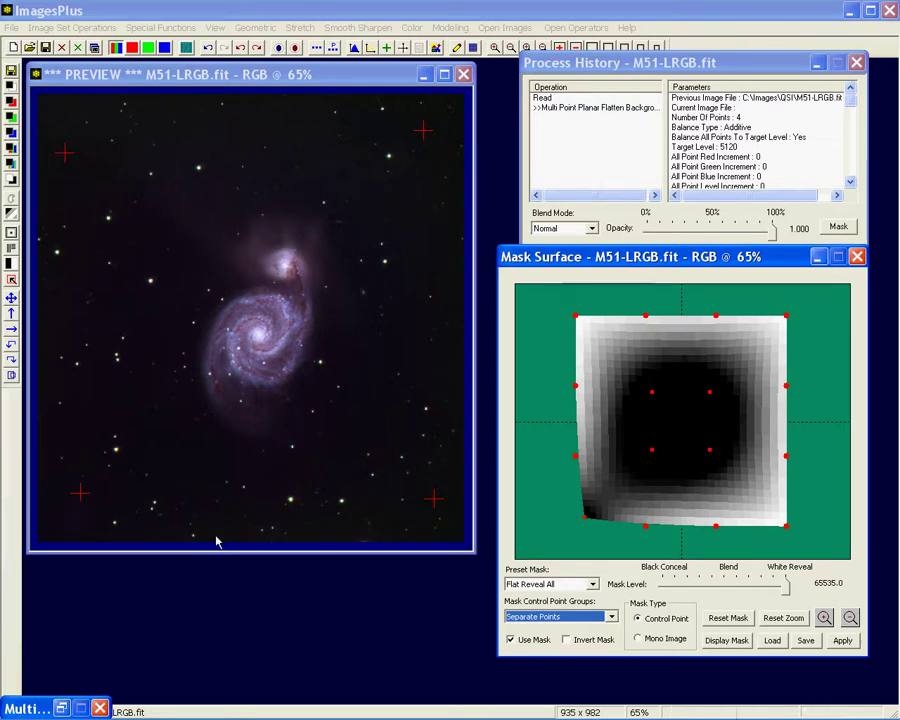
left_click_drag(584, 518, 578, 526)
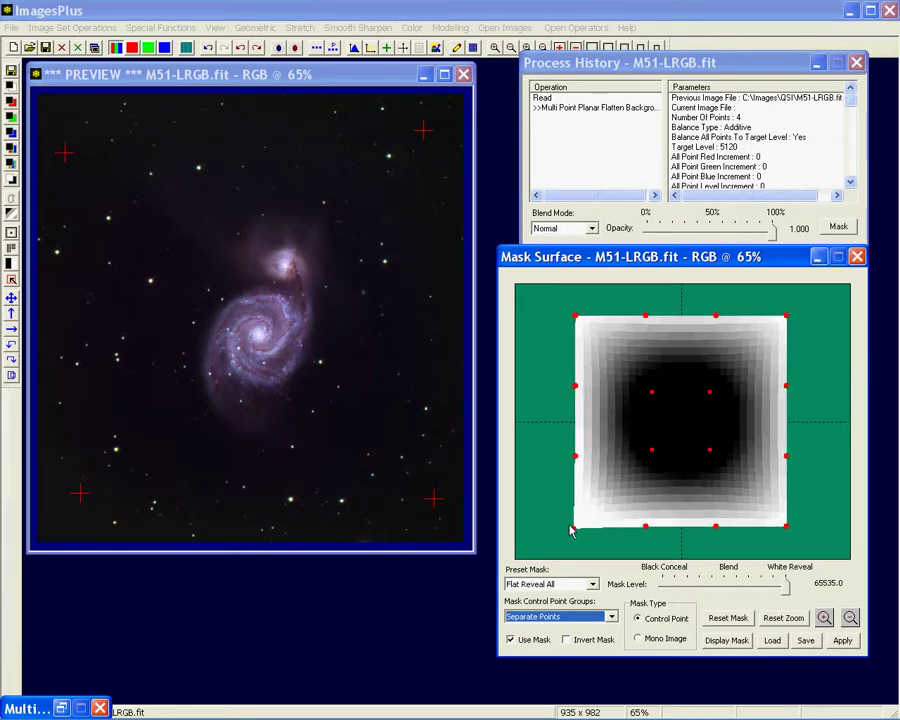
left_click_drag(575, 527, 569, 533)
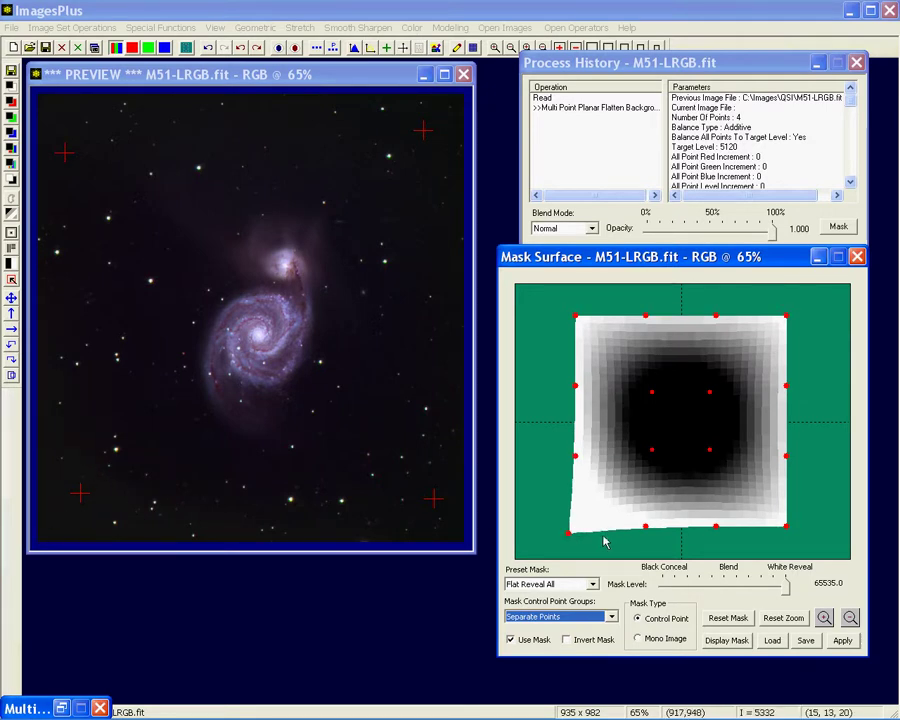
left_click_drag(569, 533, 586, 515)
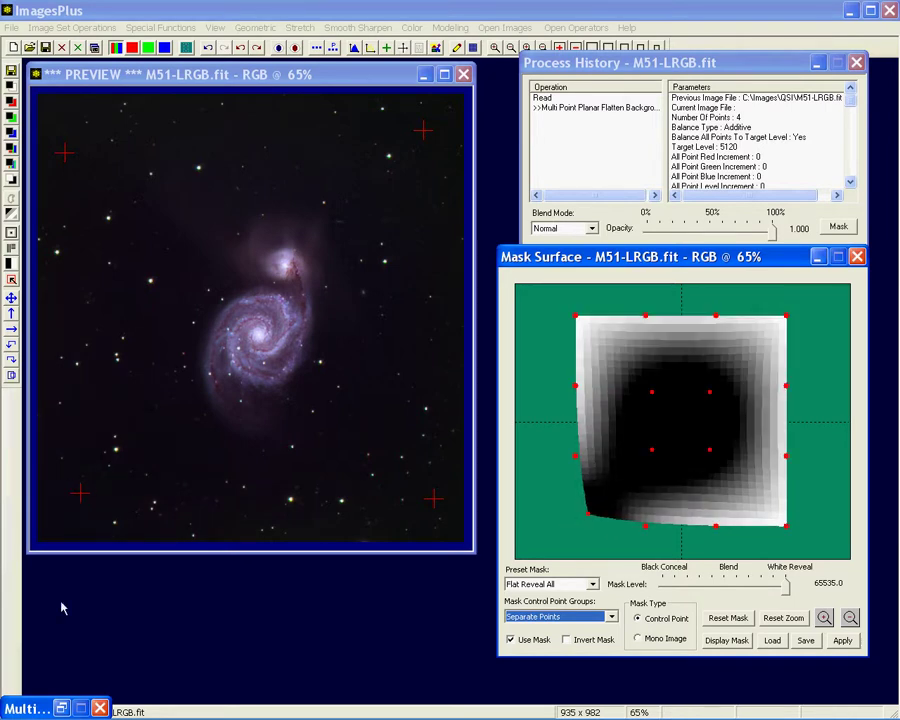
Restore the minimized flatten background dialog and place it over the preview, beside the Mask Surface window.
left_click_drag(33, 697, 65, 622)
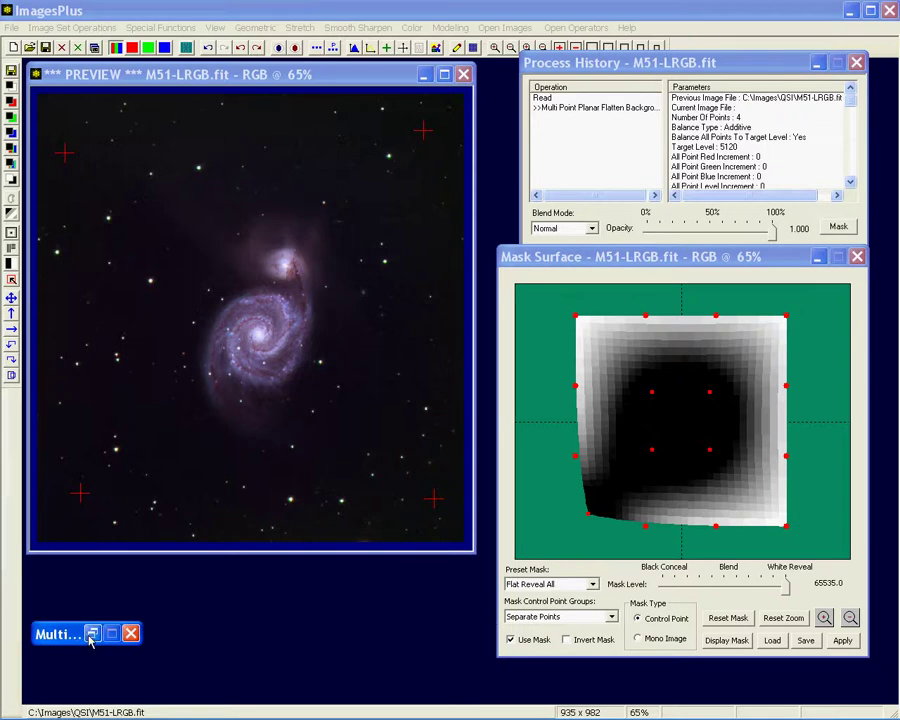
left_click(92, 628)
left_click_drag(300, 409, 329, 351)
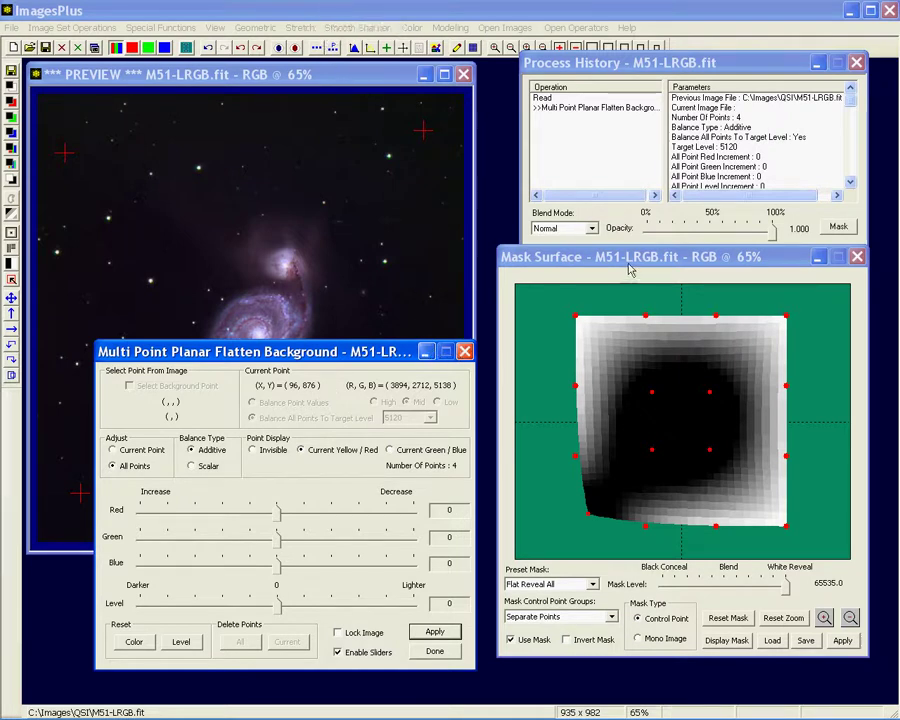
Open Micro Curves for M51-LRGB.fit and move its window beside the Mask Surface window.
left_click(216, 27)
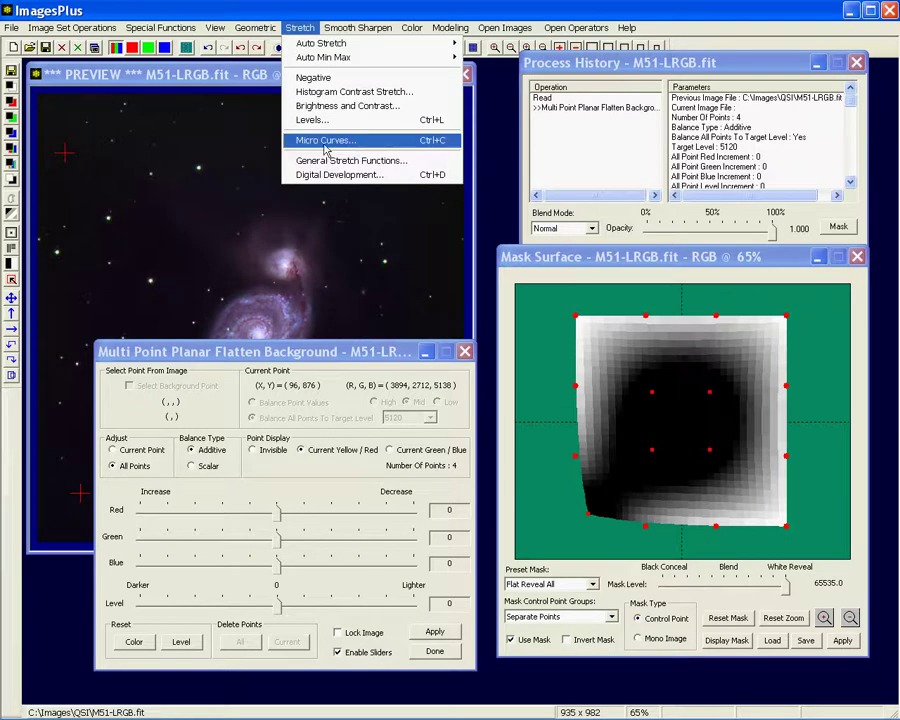
left_click(395, 139)
left_click_drag(745, 300, 340, 242)
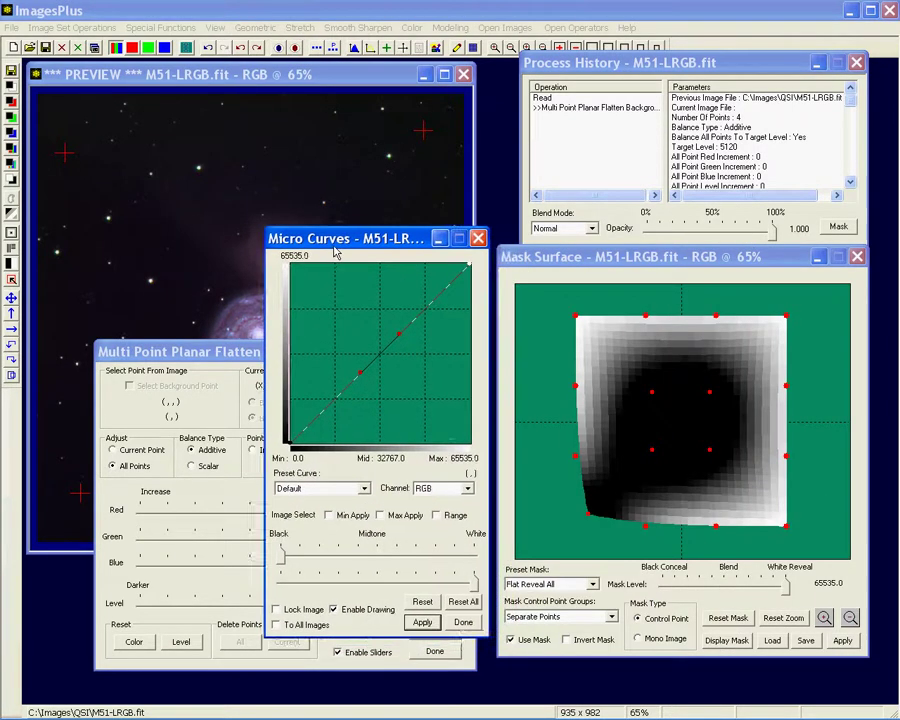